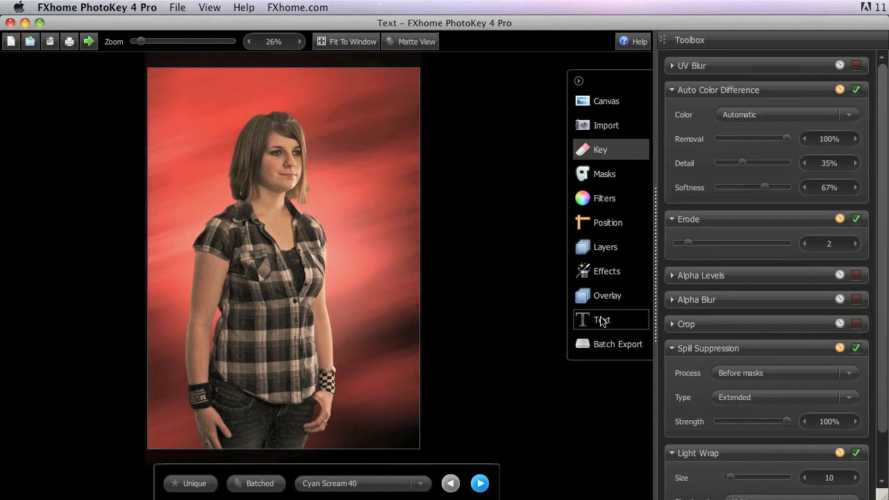
# Open the image's text settings and add three text items.
pyautogui.click(601, 321)
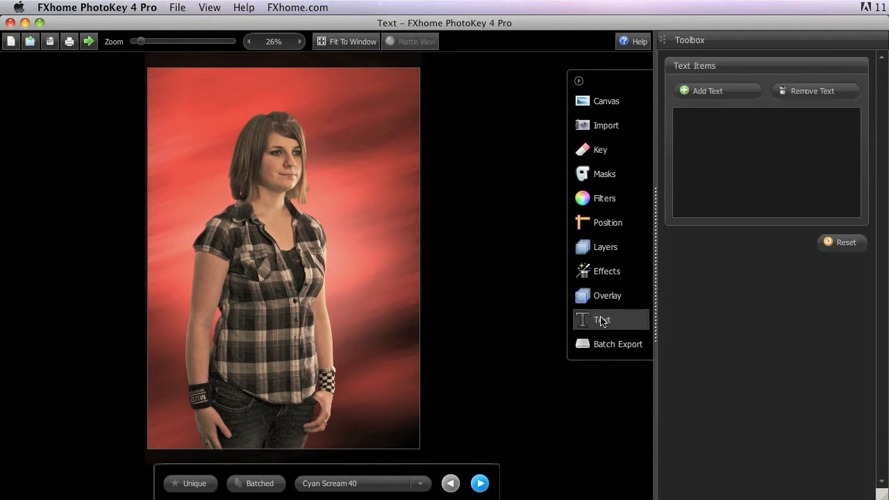
pyautogui.click(740, 92)
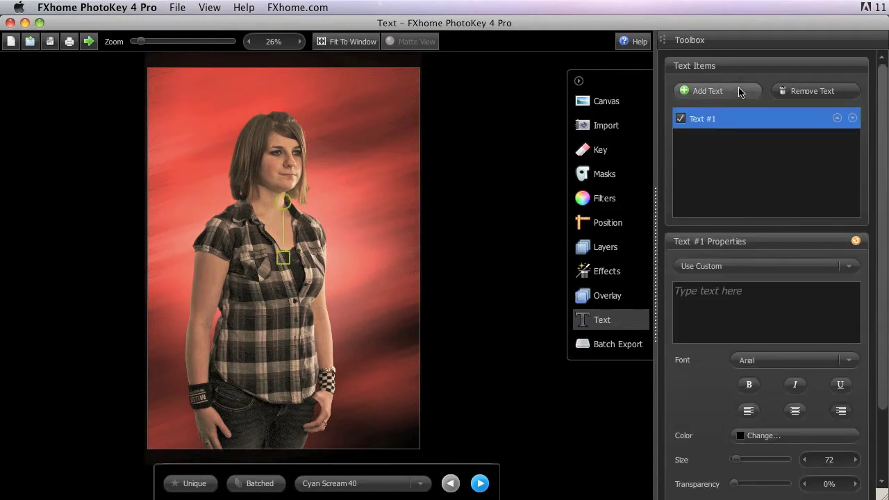
pyautogui.click(740, 92)
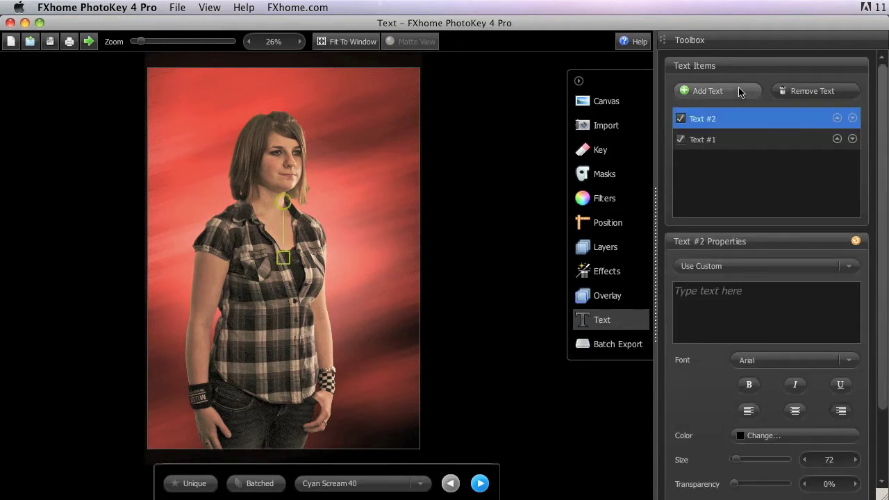
pyautogui.click(741, 92)
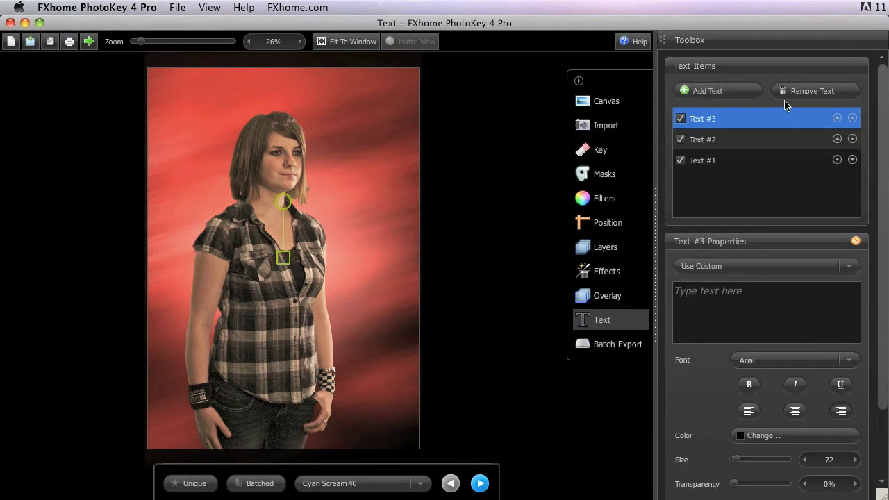
# Delete Text #2 and Text #3, then switch Text #1 off and back on.
pyautogui.click(787, 138)
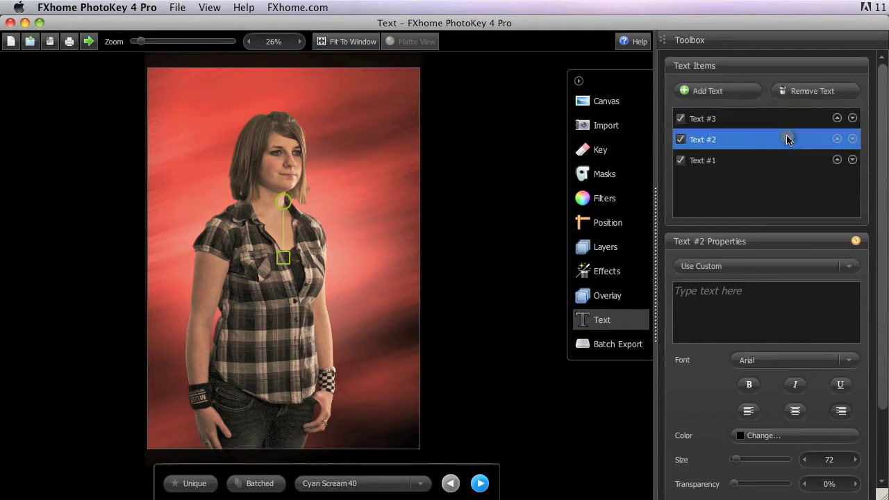
pyautogui.click(812, 91)
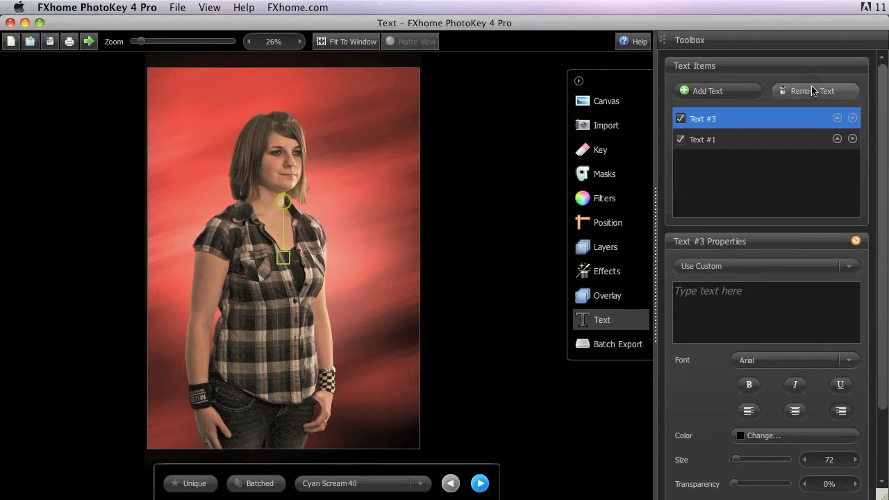
pyautogui.click(843, 95)
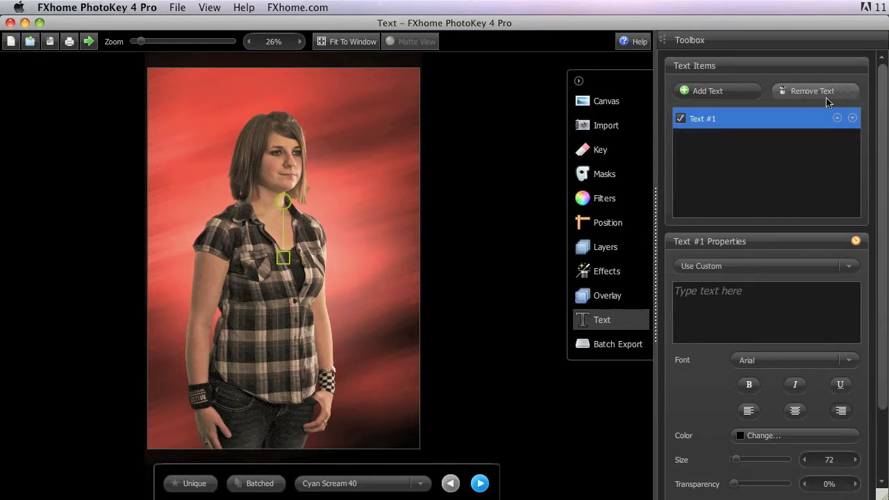
pyautogui.click(680, 118)
pyautogui.click(680, 119)
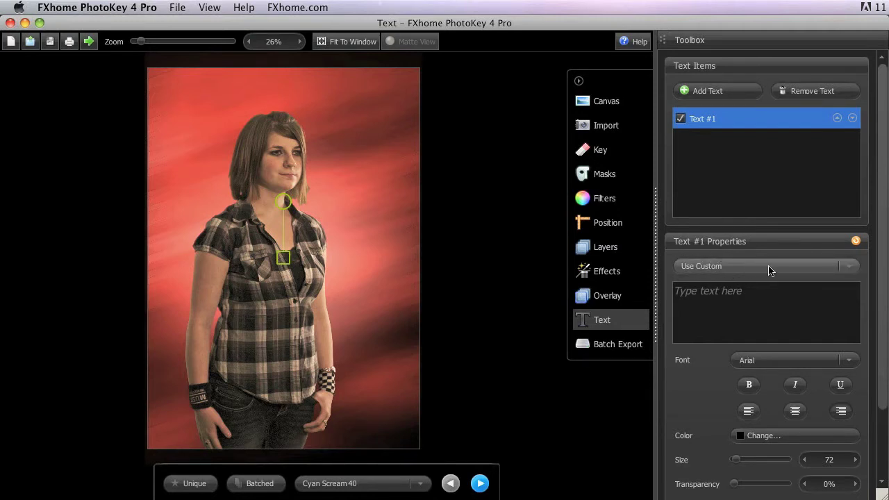
# Keep the text source on Use Custom and enter the wording 'Cyan Scream'.
pyautogui.click(846, 269)
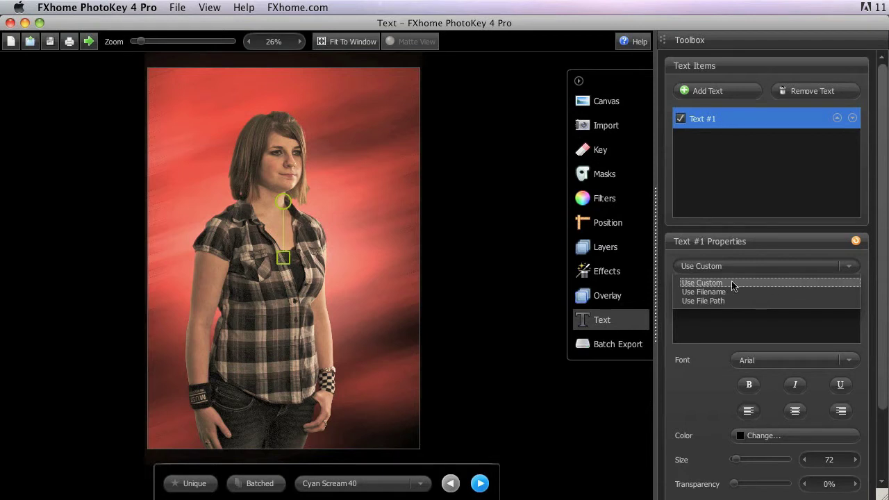
pyautogui.click(770, 283)
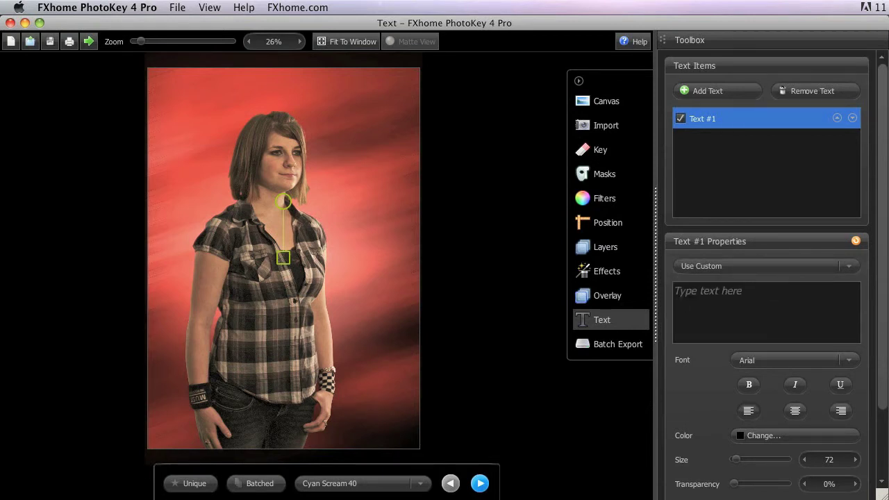
pyautogui.click(755, 304)
pyautogui.write('Cyan Scream')
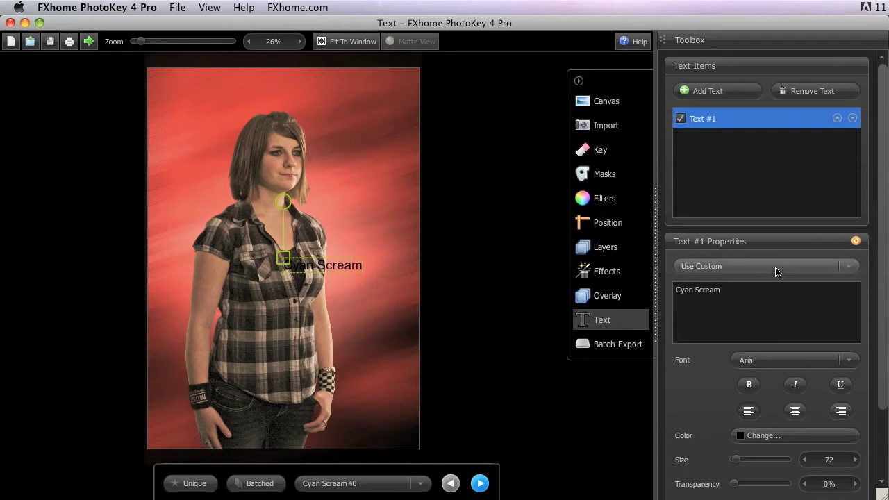
# Set the text source to Use Filename and check it on the Cyan Scream 40 and 50 images.
pyautogui.click(846, 270)
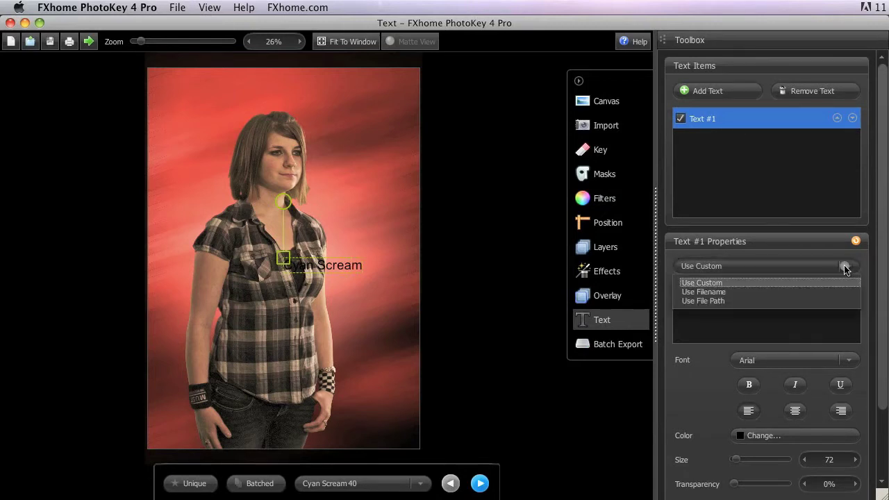
pyautogui.click(738, 294)
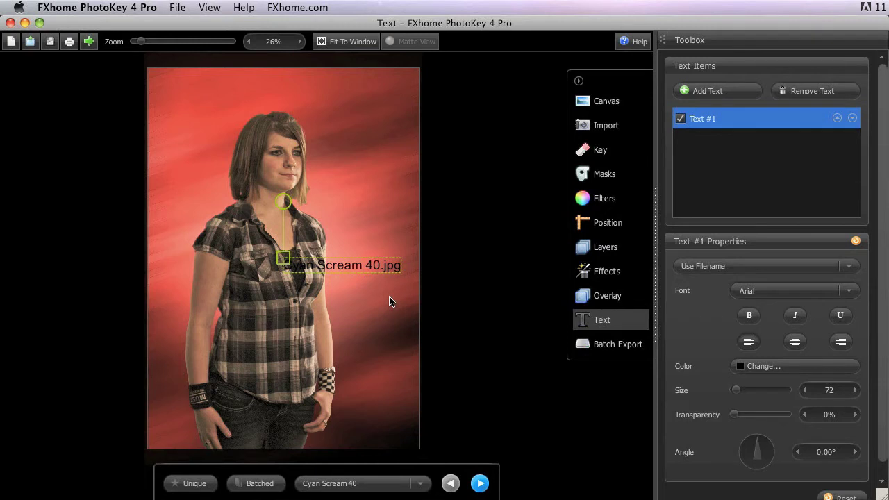
pyautogui.click(479, 484)
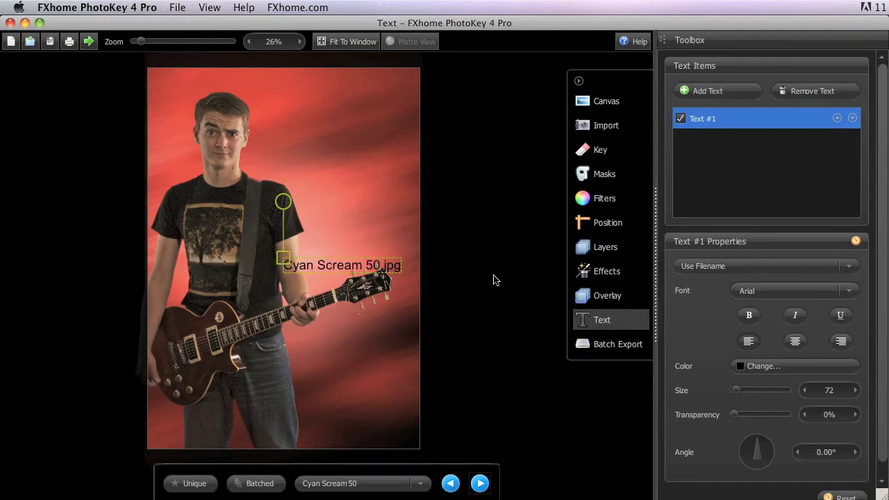
pyautogui.click(450, 483)
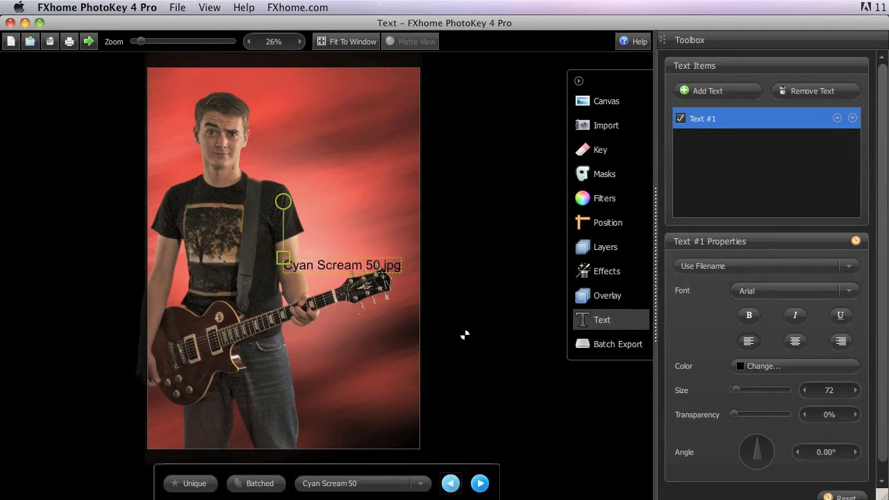
pyautogui.click(771, 266)
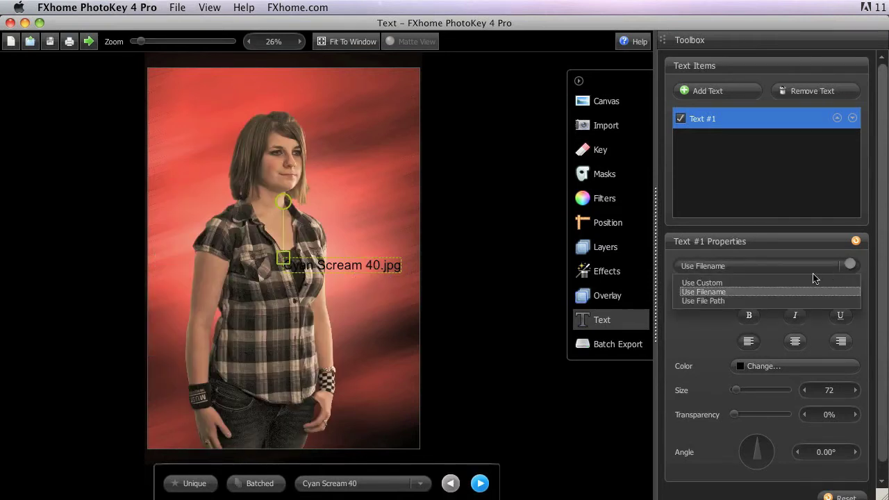
# Try Use File Path as the text source, then revert to Use Custom 'Cyan Scream'.
pyautogui.click(783, 301)
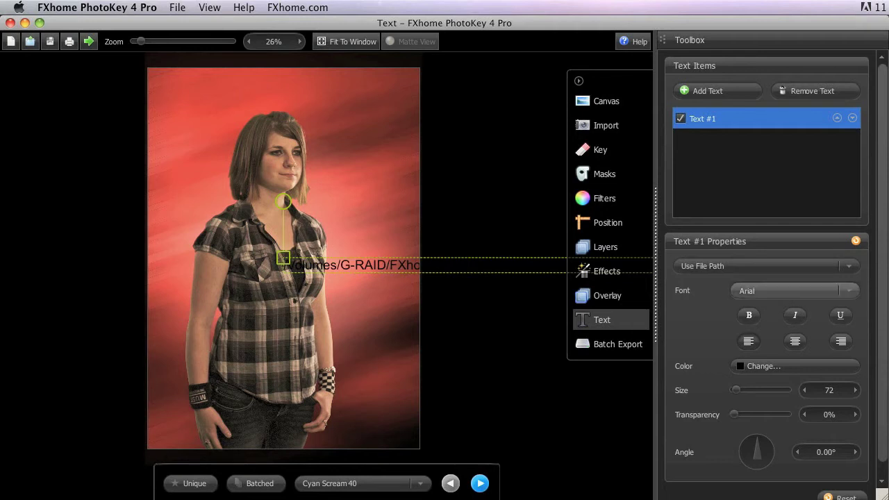
pyautogui.click(764, 266)
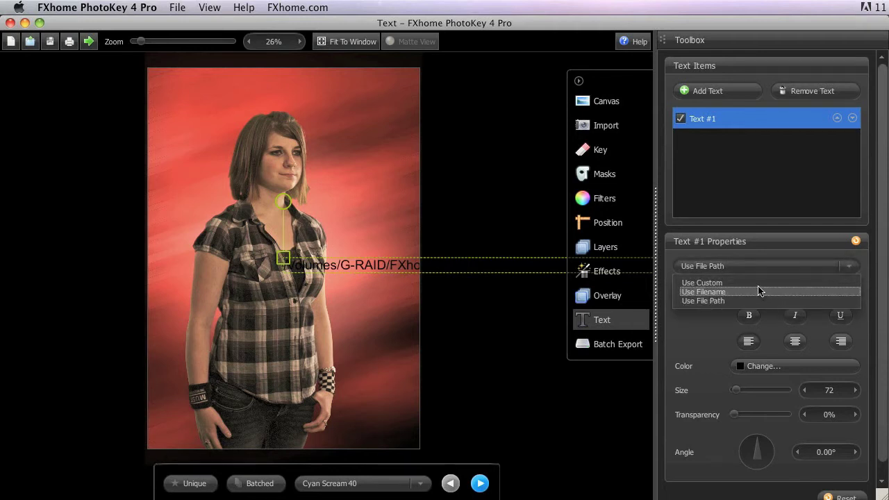
pyautogui.click(759, 283)
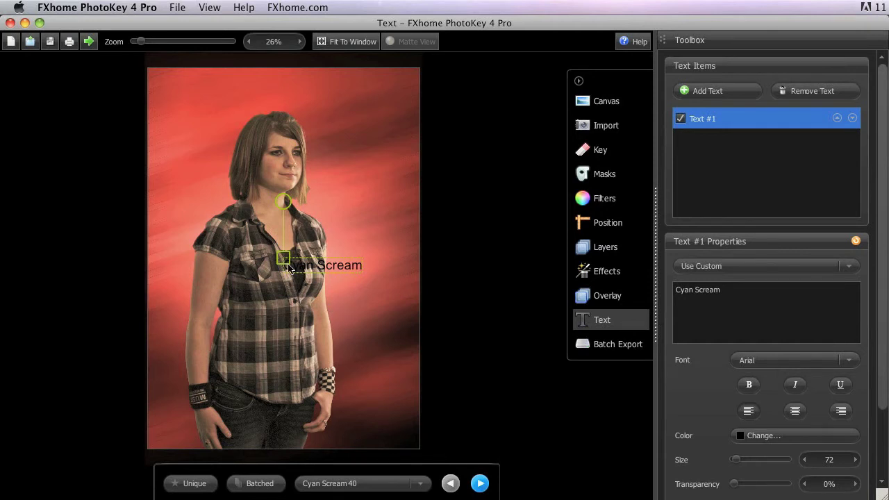
# Scale Cyan Scream to size 188, rotate it vertical, and move it beside her face at top right.
pyautogui.moveTo(285, 261)
pyautogui.moveTo(284, 261); pyautogui.dragTo(280, 341)
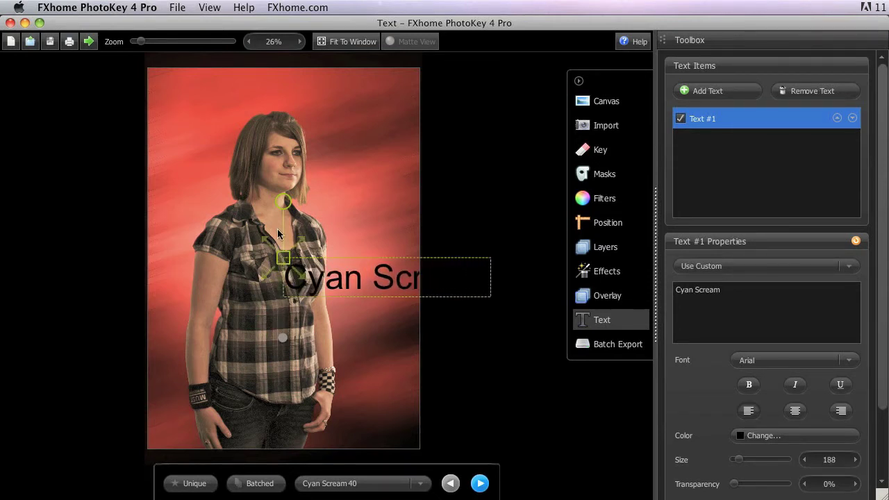
pyautogui.moveTo(284, 203); pyautogui.dragTo(366, 258)
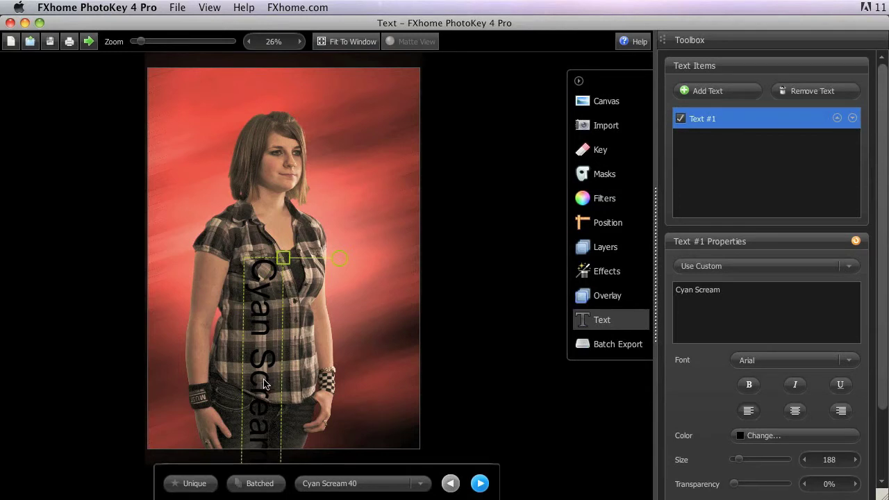
pyautogui.moveTo(265, 384); pyautogui.dragTo(382, 203)
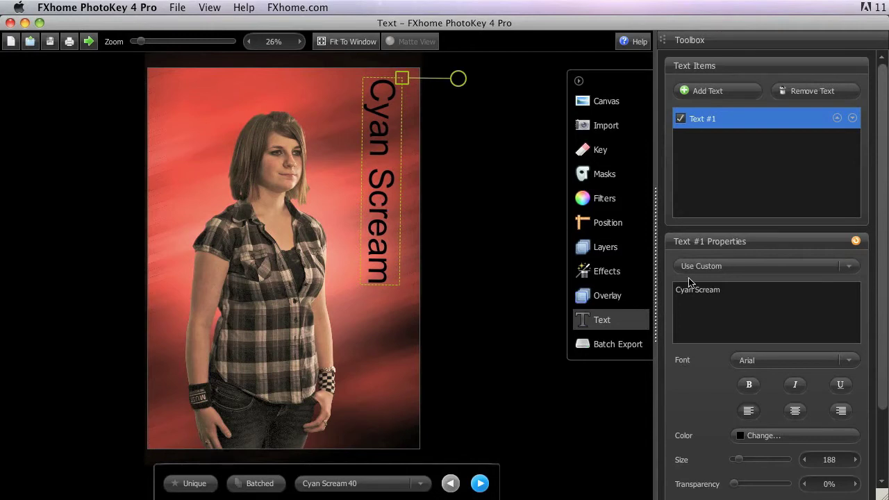
# Change the Cyan Scream font to Baskerville and make it bold.
pyautogui.click(848, 360)
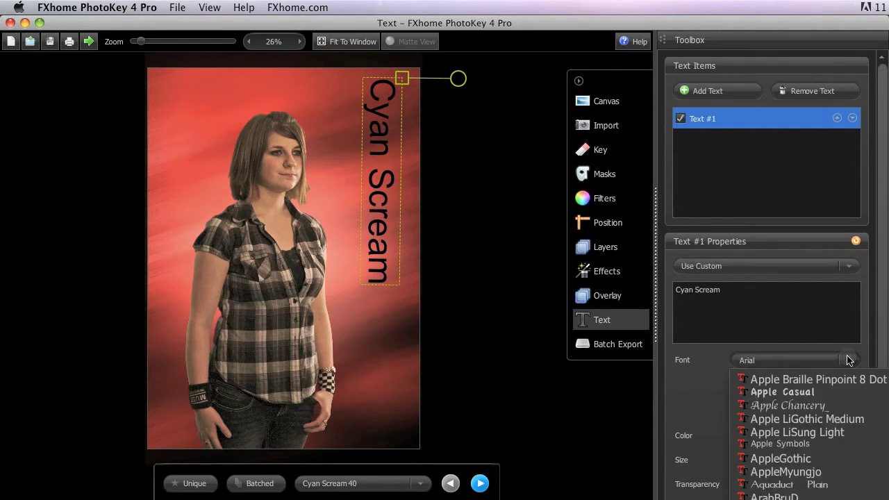
pyautogui.scroll(-4, 838, 417)
pyautogui.scroll(-15, 836, 431)
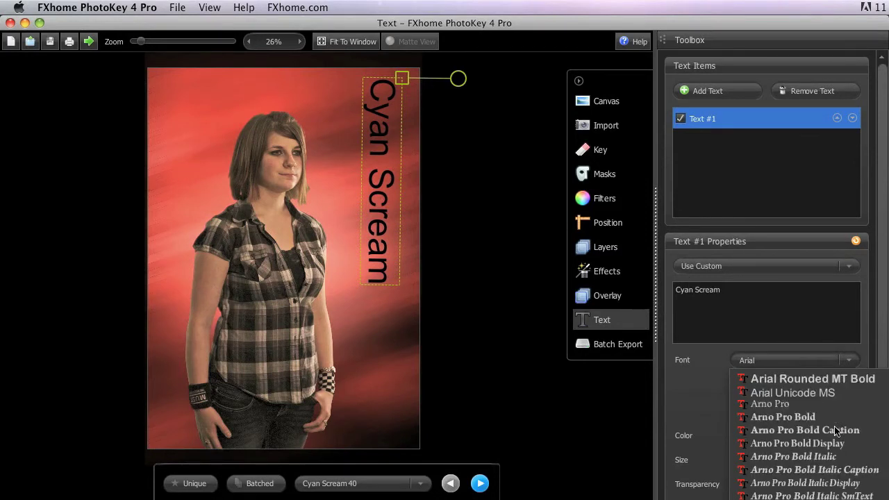
pyautogui.scroll(-10, 835, 427)
pyautogui.press('Escape')
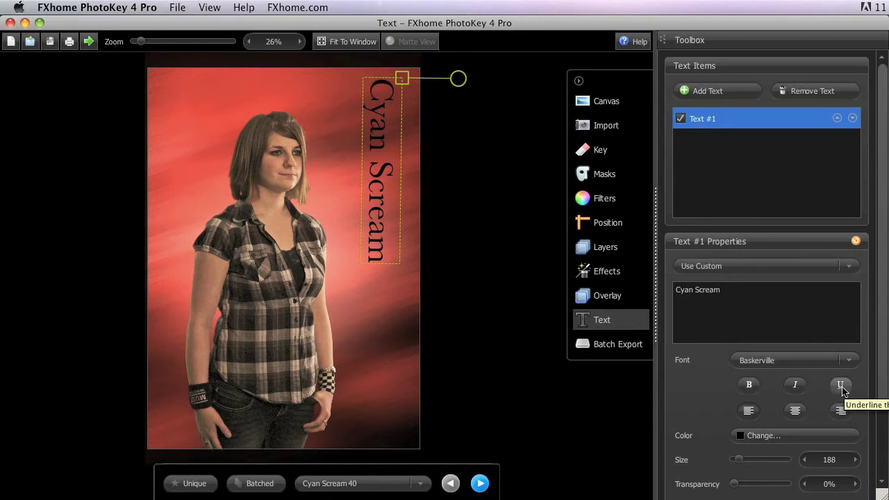
pyautogui.click(754, 387)
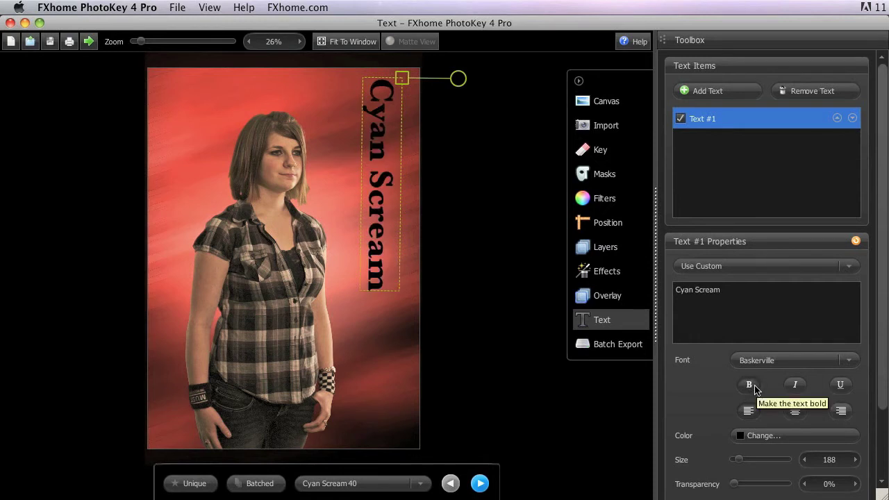
# Add a second text line reading 'Guitarist' below Cyan Scream.
pyautogui.click(742, 296)
pyautogui.press('Return')
pyautogui.write('Gui')
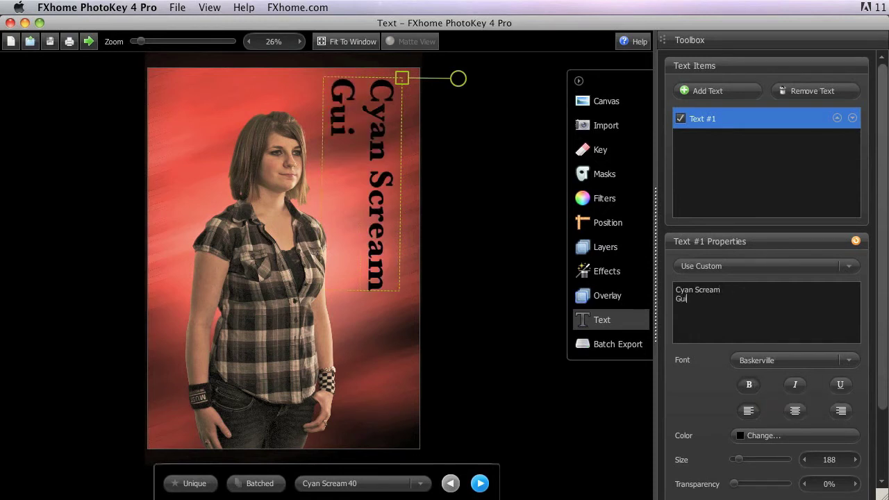
pyautogui.write('tarist')
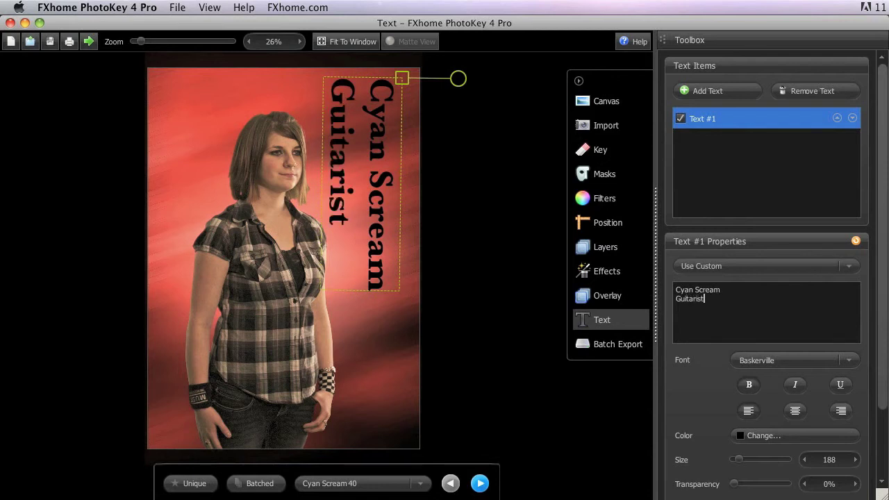
# Left-align the two lines, after trying center and right, and place the text at top right.
pyautogui.click(791, 414)
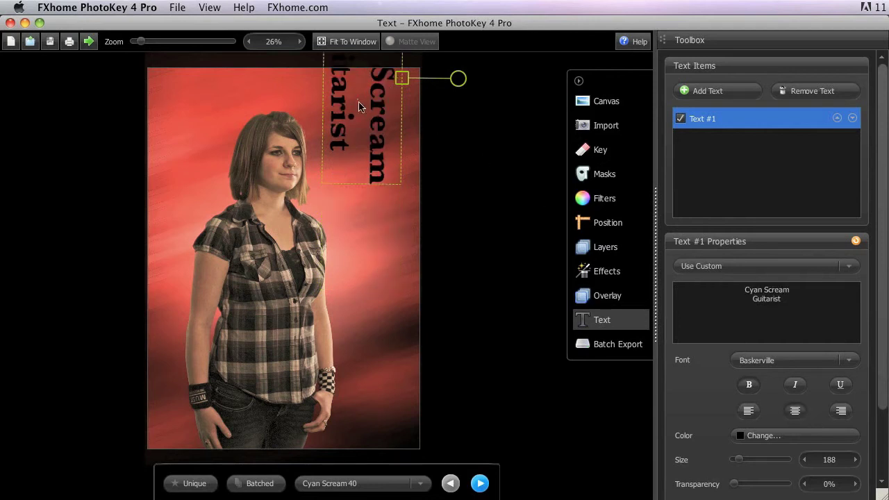
pyautogui.moveTo(360, 105); pyautogui.dragTo(399, 246)
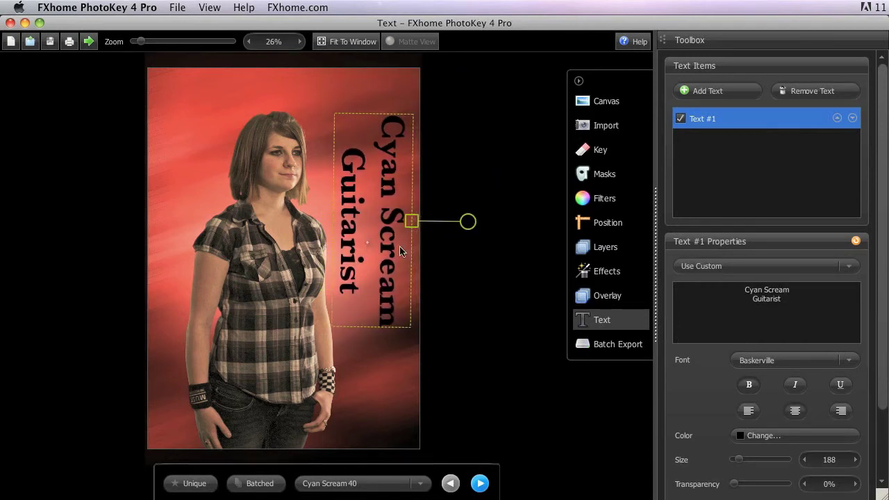
pyautogui.click(841, 412)
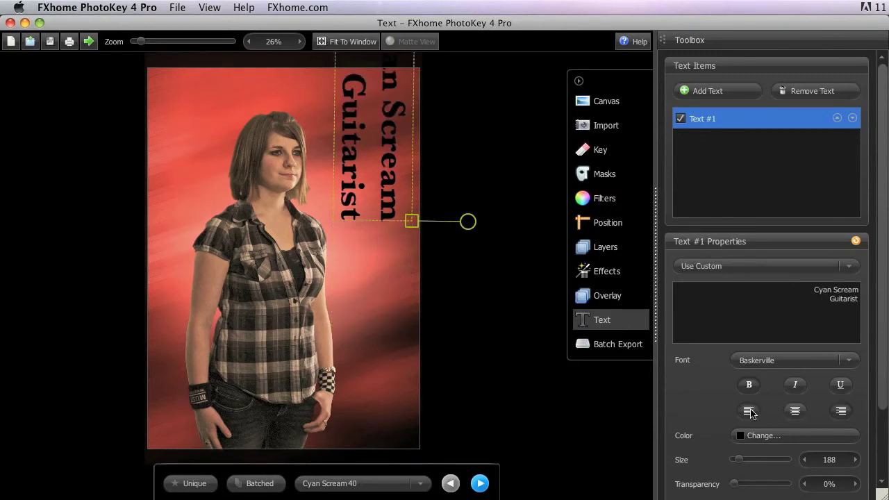
pyautogui.click(749, 411)
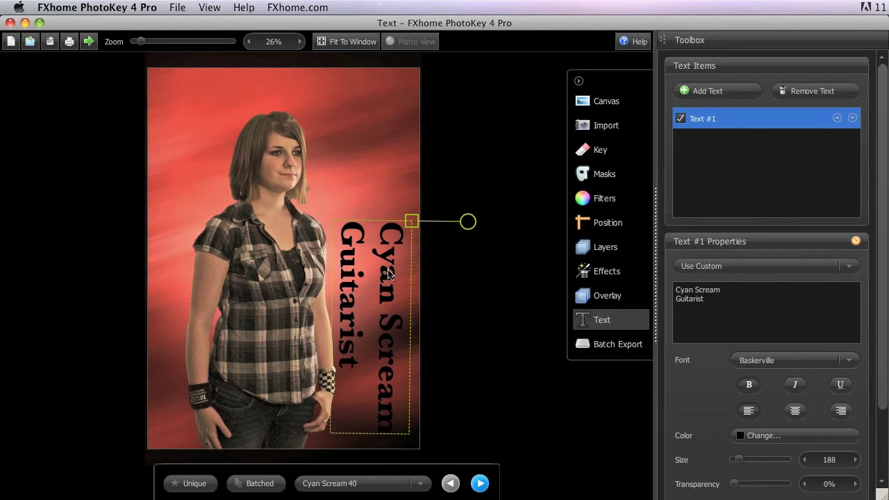
pyautogui.moveTo(387, 274); pyautogui.dragTo(390, 124)
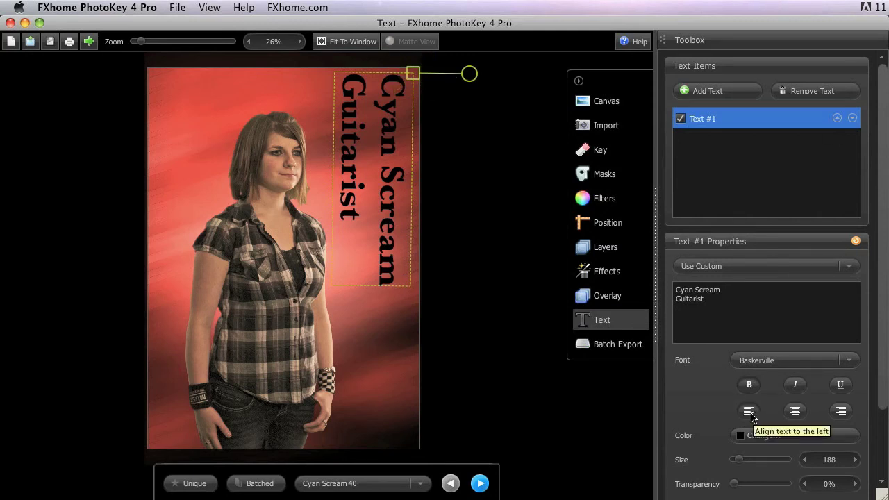
# Enlarge the vertical text to size 242 and delete the Guitarist line, leaving only Cyan Scream.
pyautogui.moveTo(412, 74); pyautogui.dragTo(408, 114)
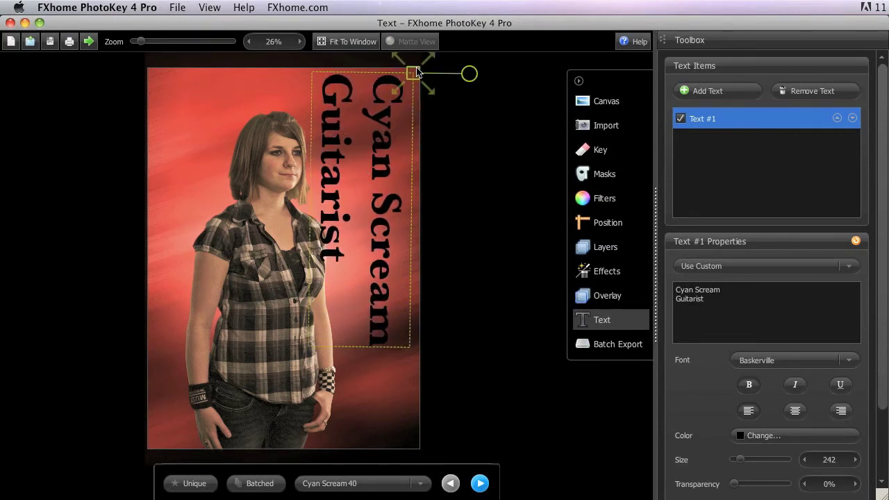
pyautogui.moveTo(676, 298); pyautogui.dragTo(717, 299)
pyautogui.press('BackSpace')
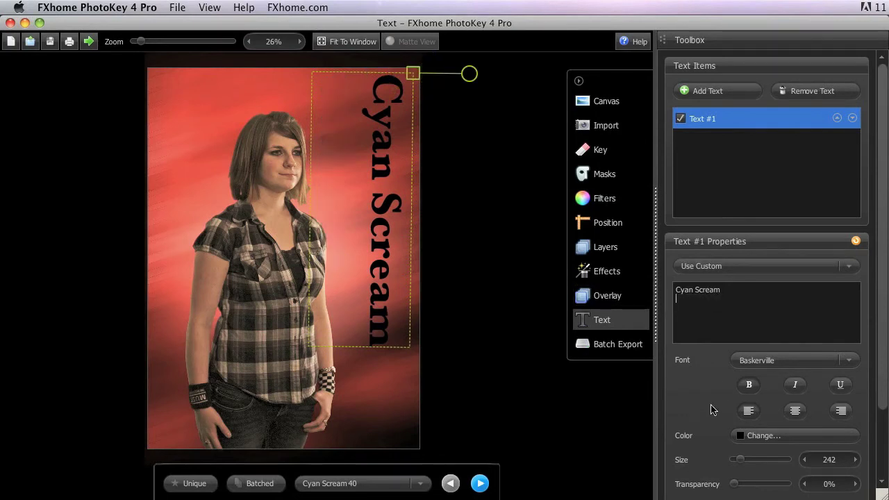
pyautogui.scroll(-3, 687, 434)
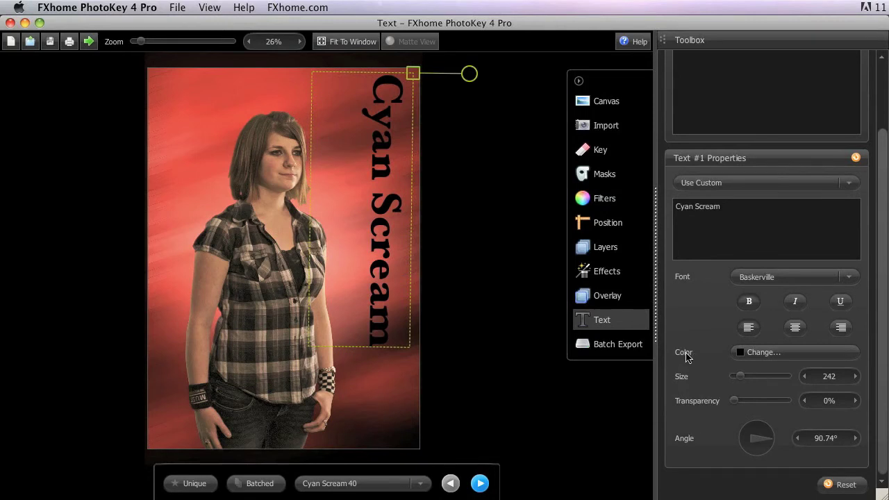
# Set the text colour to white by raising brightness to the top in Select Color.
pyautogui.click(768, 357)
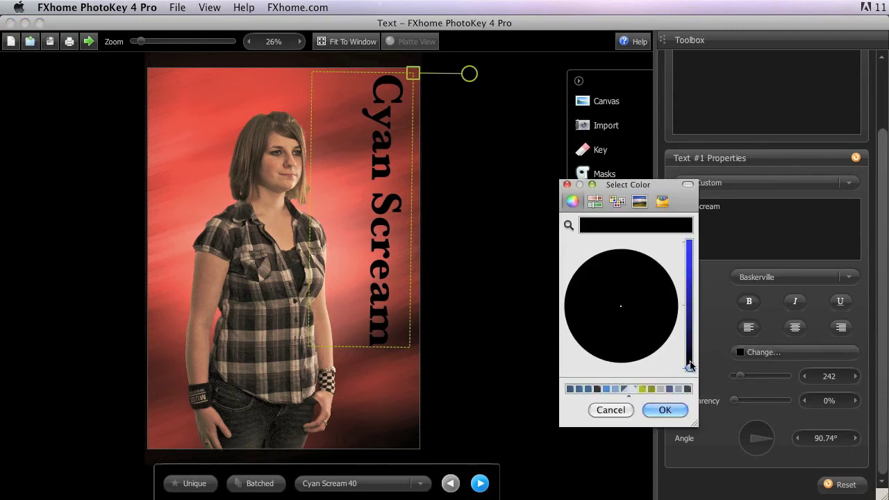
pyautogui.moveTo(689, 367); pyautogui.dragTo(689, 241)
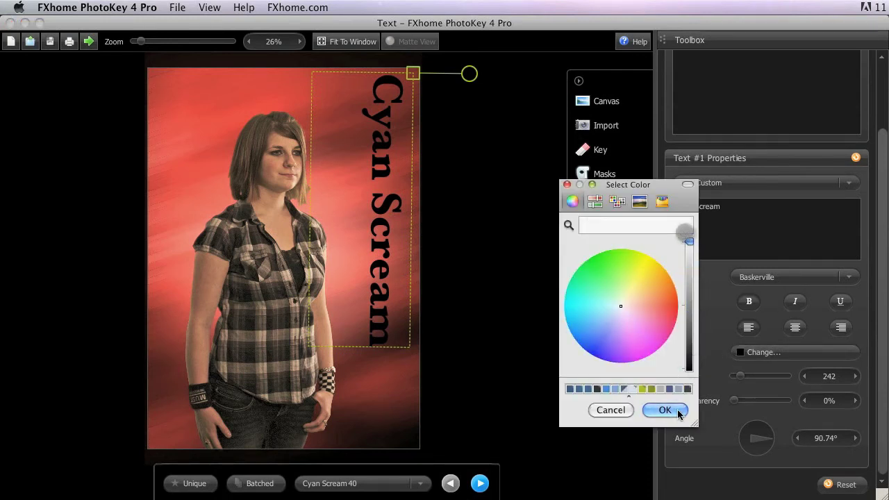
pyautogui.click(673, 409)
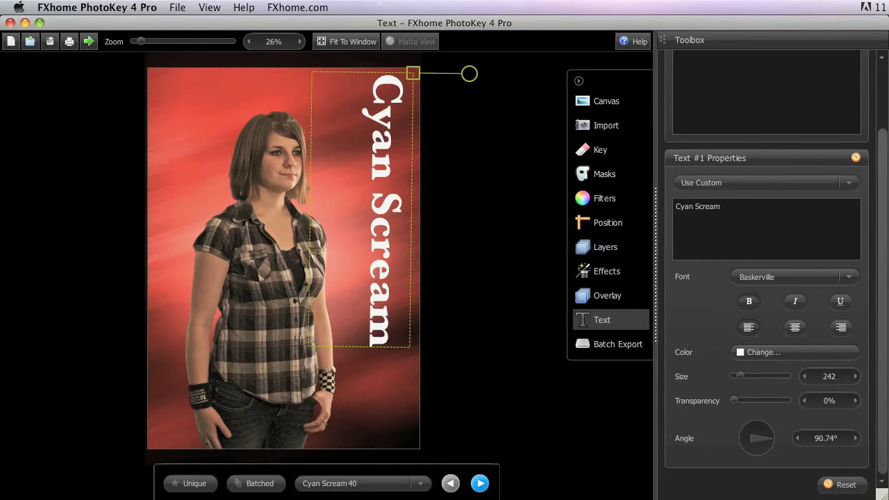
pyautogui.click(689, 229)
pyautogui.click(703, 316)
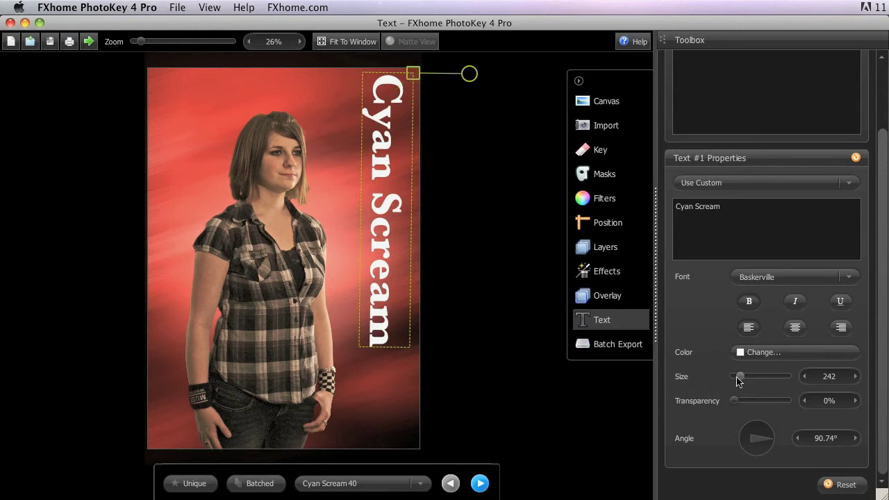
# Set the Cyan Scream text to size 325 with 74% transparency.
pyautogui.moveTo(740, 381); pyautogui.dragTo(745, 381)
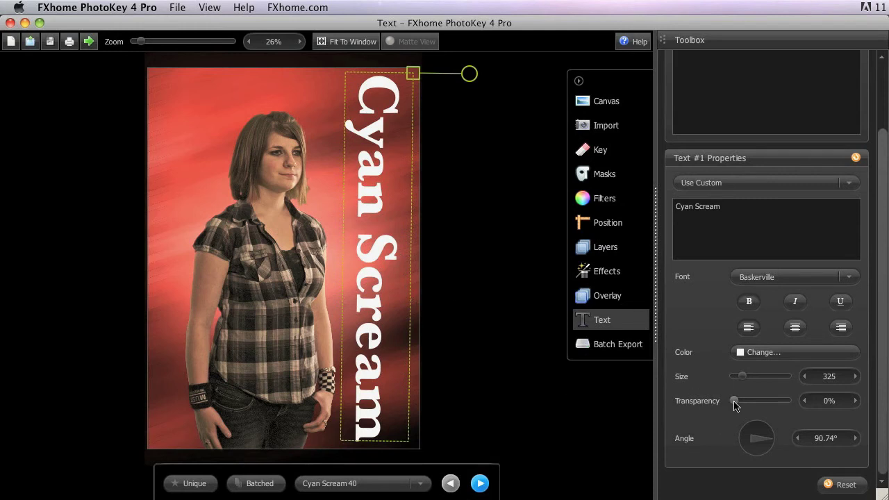
pyautogui.moveTo(735, 405); pyautogui.dragTo(775, 404)
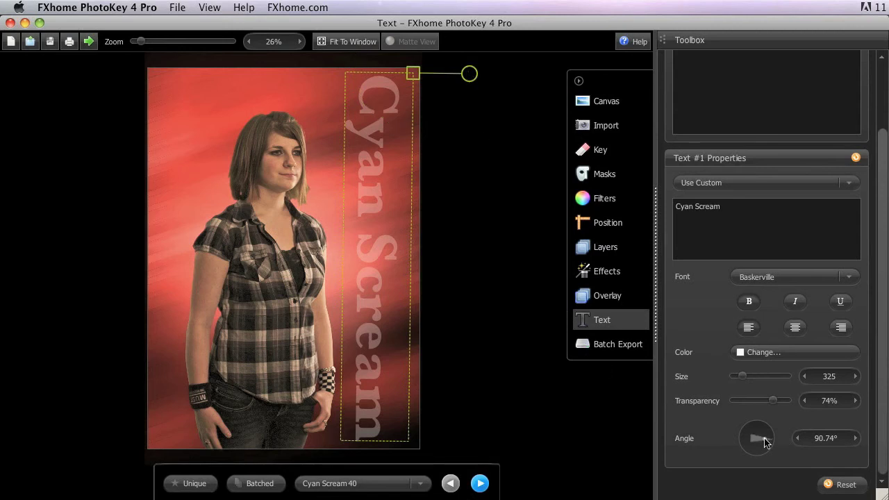
# Rotate the Cyan Scream text to an exact 90° angle so it runs straight up the right side.
pyautogui.moveTo(766, 442); pyautogui.dragTo(769, 438)
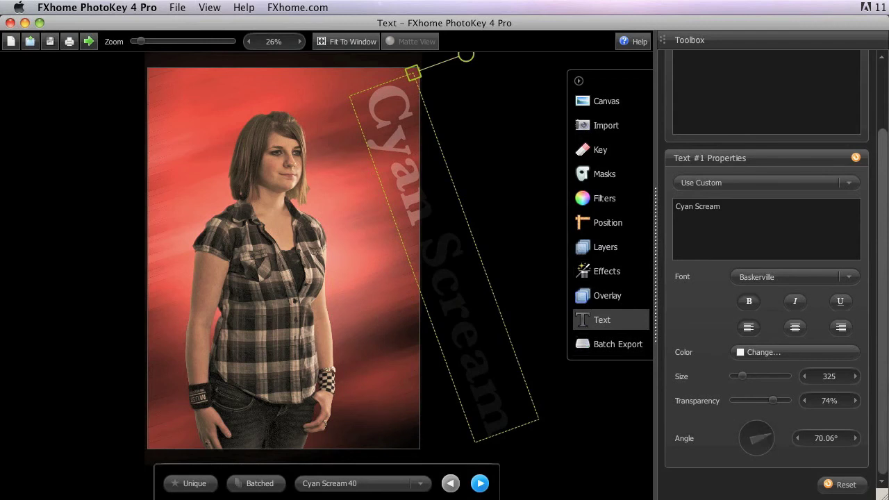
pyautogui.click(826, 438)
pyautogui.write('90')
pyautogui.press('Return')
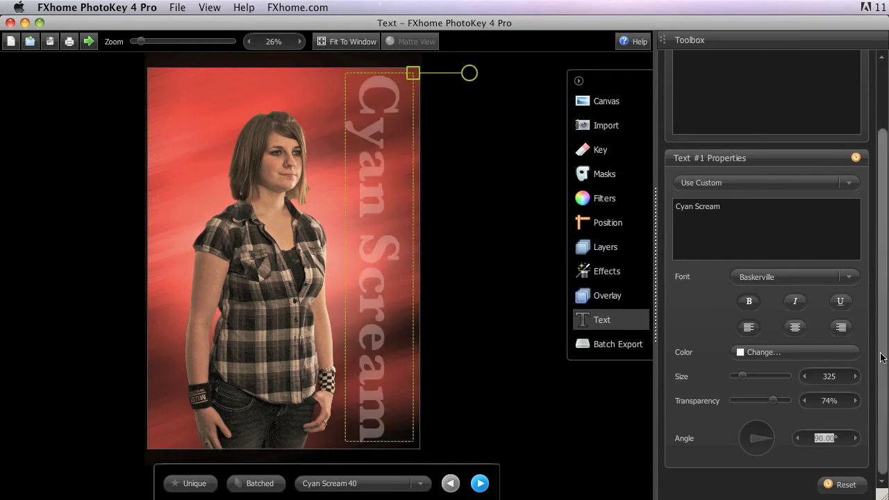
pyautogui.scroll(3, 880, 354)
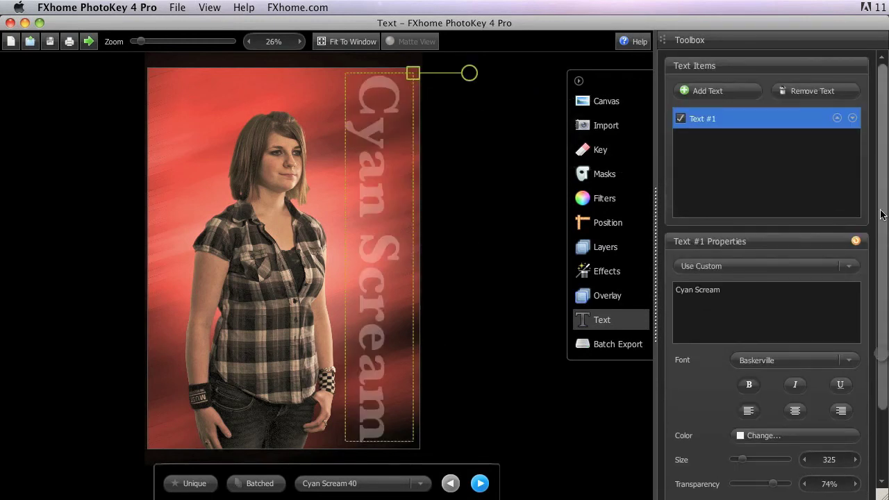
# Add a text item reading '©2011 FXhome Ltd.', shrink it and place it at the photo's bottom-left edge.
pyautogui.click(726, 93)
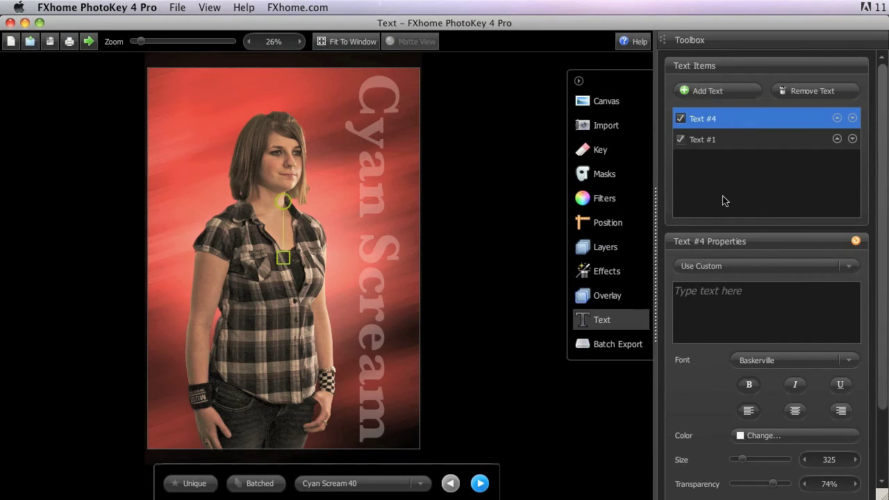
pyautogui.click(729, 295)
pyautogui.write('©2011 FXhome Ltd.')
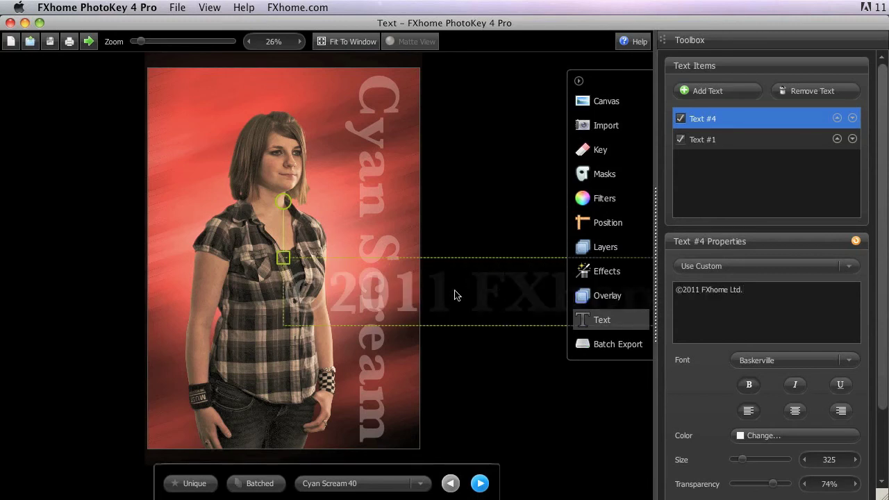
pyautogui.moveTo(339, 306); pyautogui.dragTo(207, 432)
pyautogui.moveTo(150, 385); pyautogui.dragTo(139, 243)
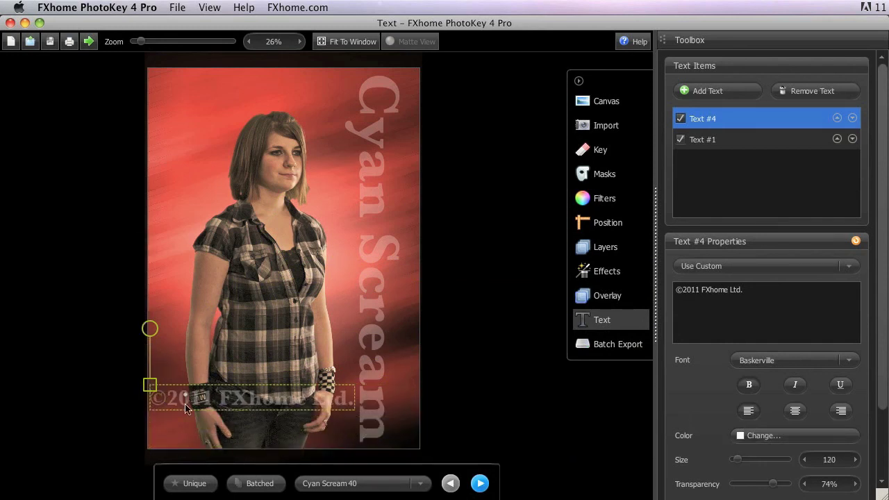
pyautogui.moveTo(187, 417); pyautogui.dragTo(187, 447)
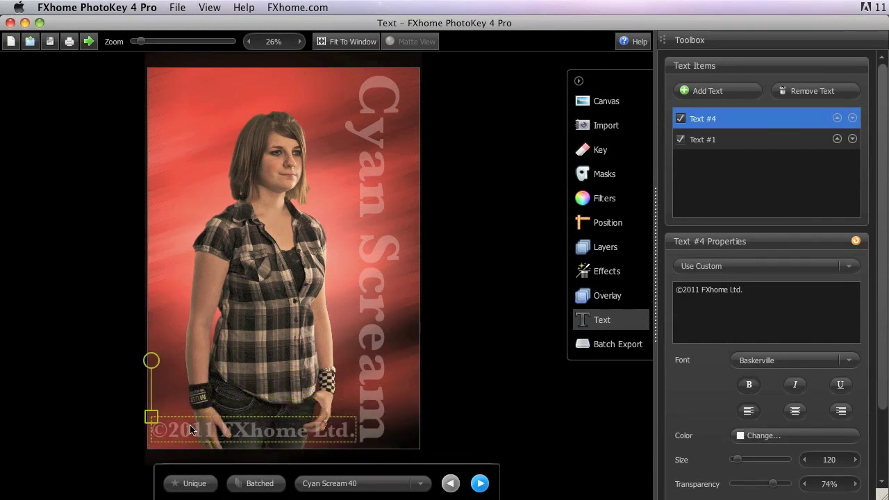
# Set the copyright text's font to Myriad Pro with bold turned off.
pyautogui.click(853, 359)
pyautogui.scroll(-15, 844, 472)
pyautogui.scroll(-10, 843, 473)
pyautogui.click(811, 375)
pyautogui.scroll(-3, 811, 417)
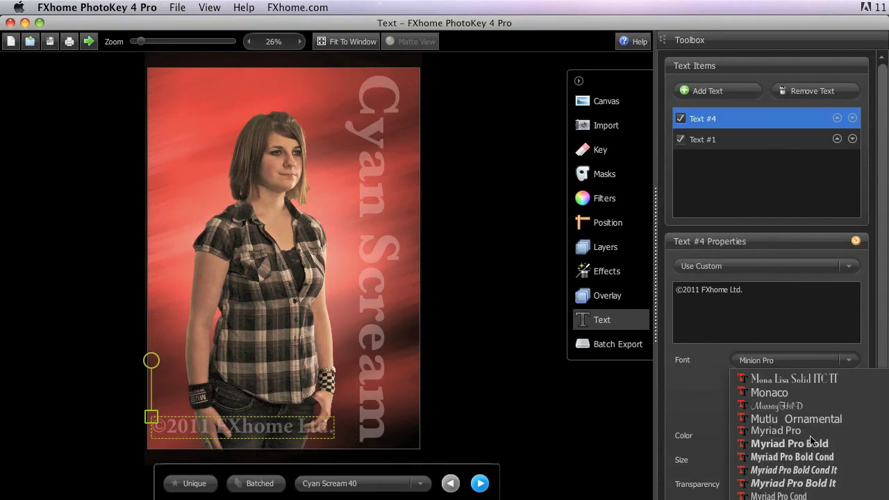
pyautogui.click(811, 432)
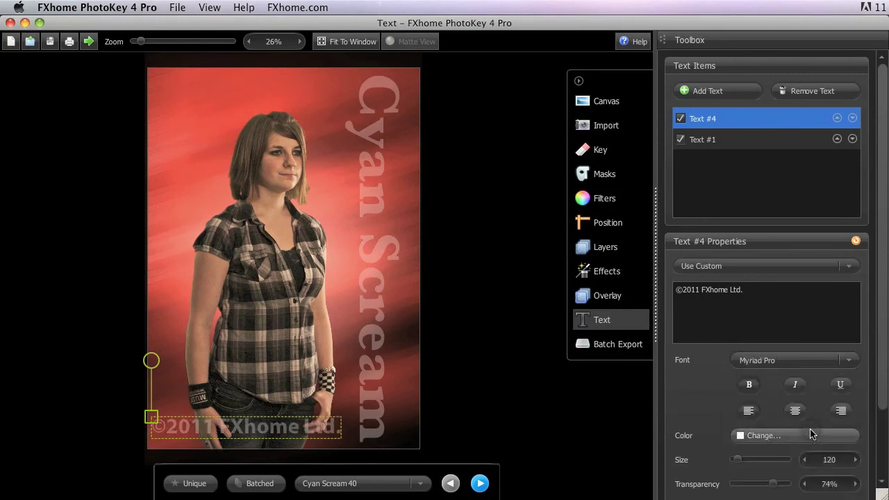
pyautogui.click(747, 384)
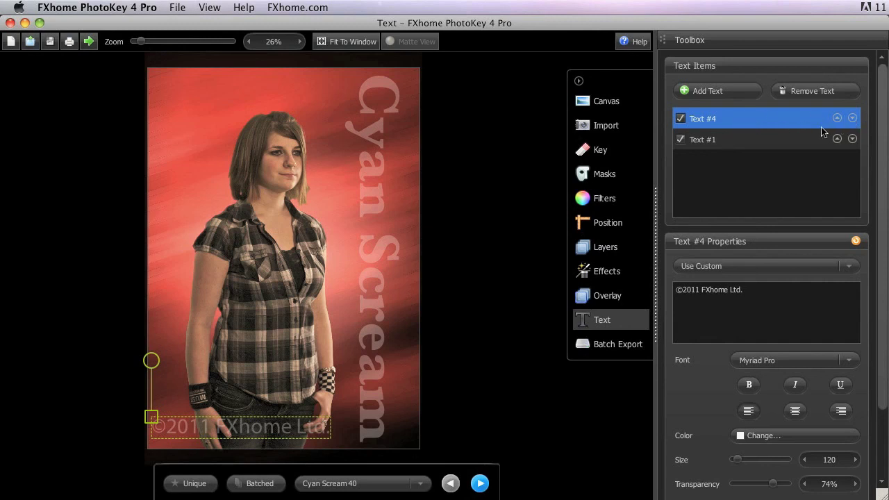
# Move the copyright item Text #4 below Text #1 in the Text Items list.
pyautogui.click(853, 120)
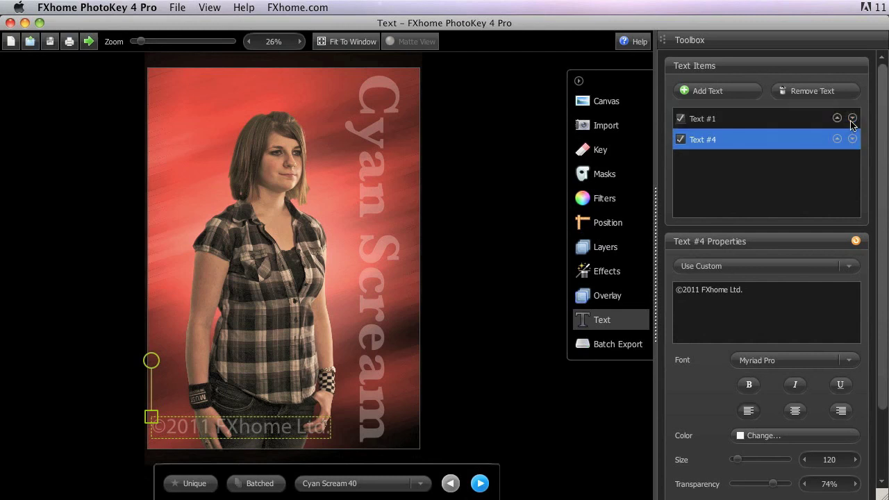